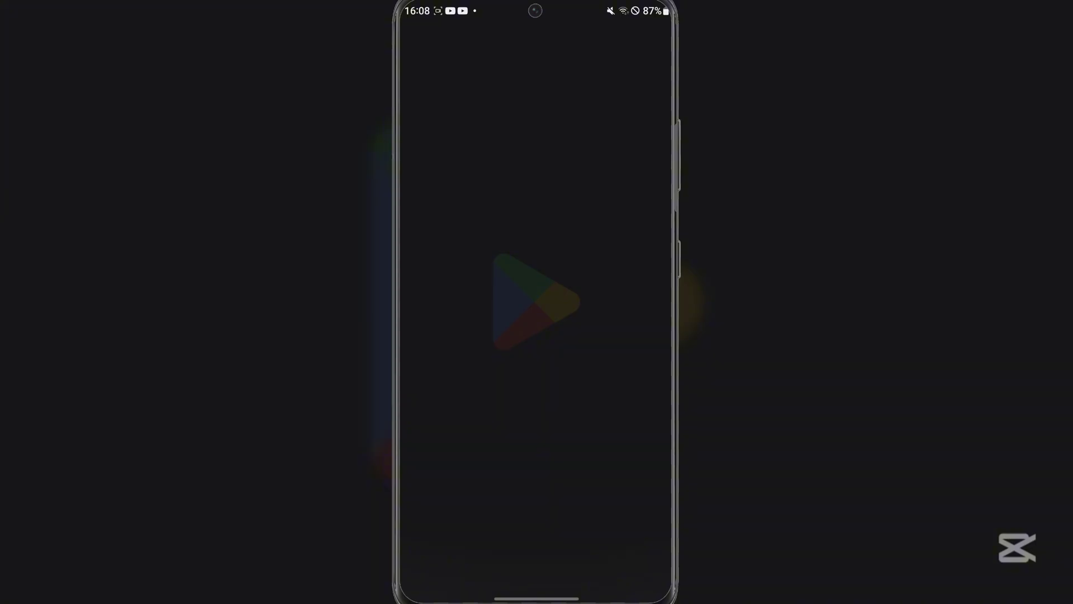
Install the PPSSPP - PSP emulator app from its Google Play Store listing
scroll(536, 302, "up", 1)
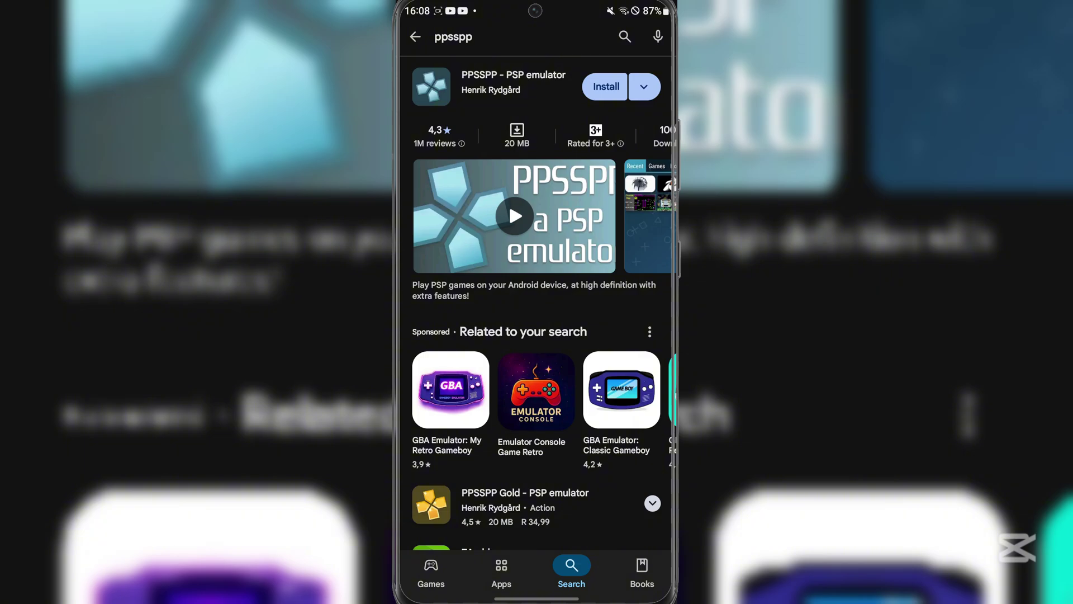
left_click(606, 86)
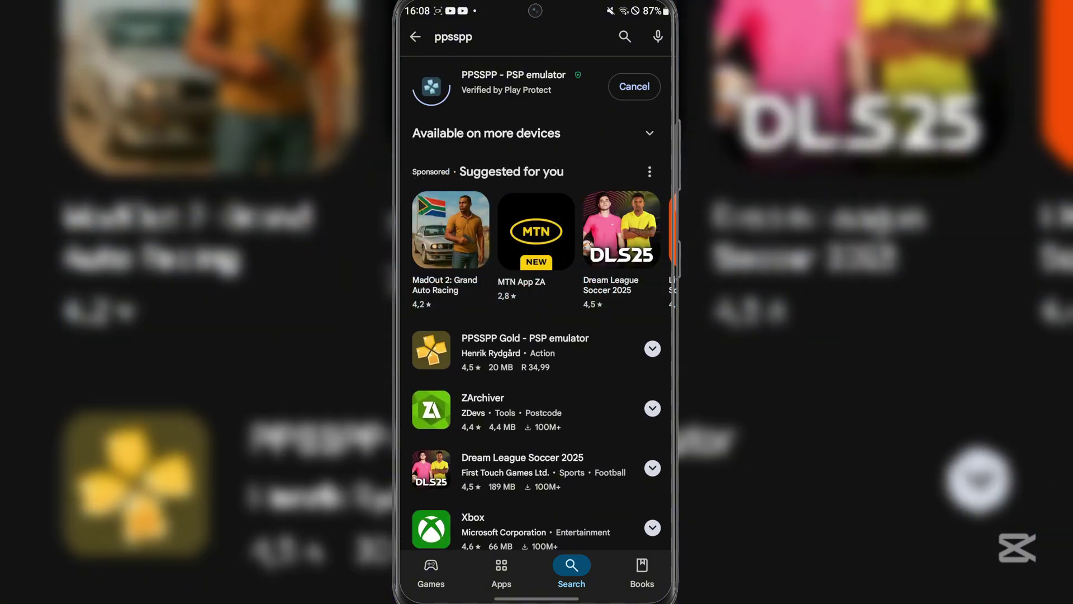
left_click(649, 133)
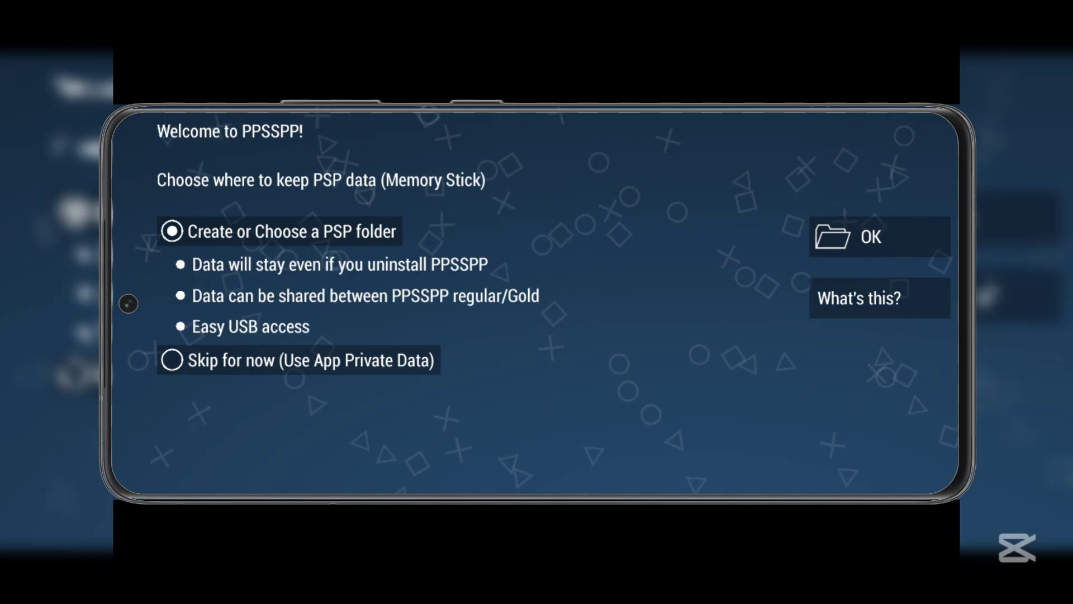
Choose to keep PSP data in a PSP folder instead of app private data
left_click(297, 360)
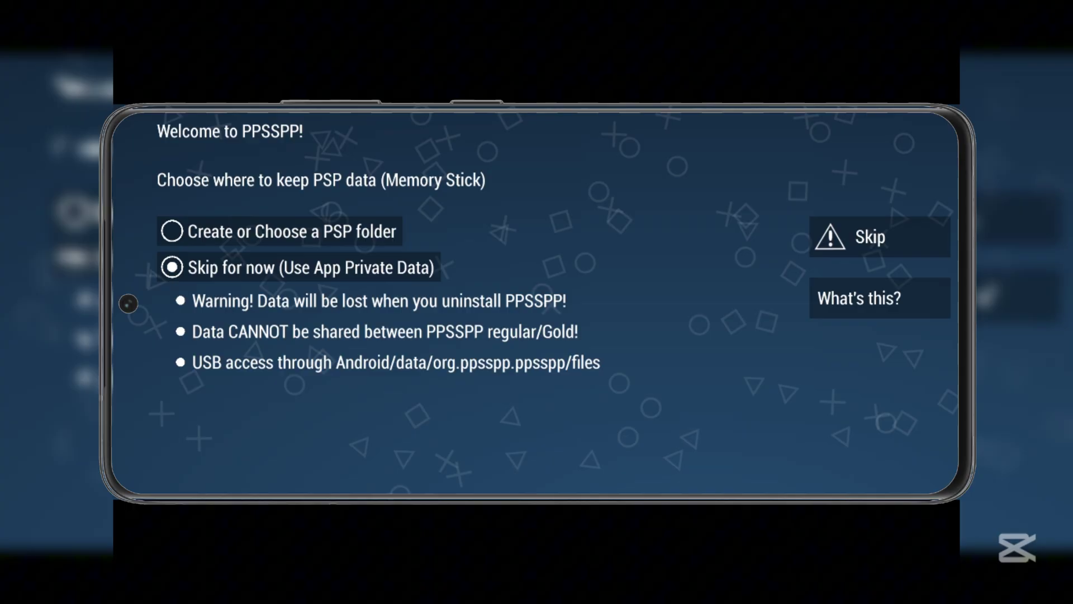
left_click(290, 231)
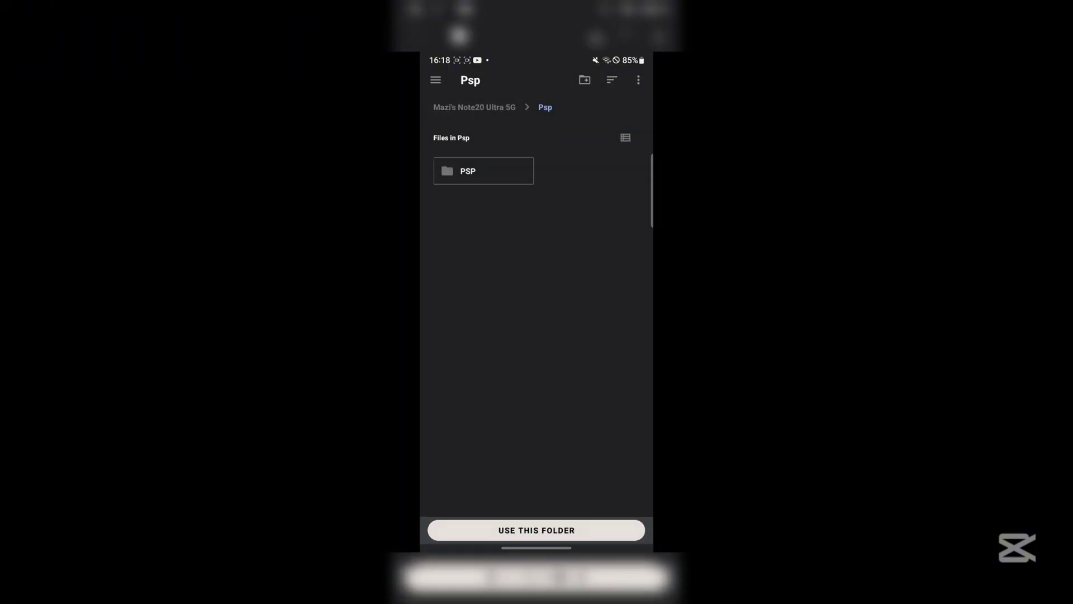
Navigate from the Psp folder up to the storage root, then into Download for the Need for Speed ZIP
left_click(484, 170)
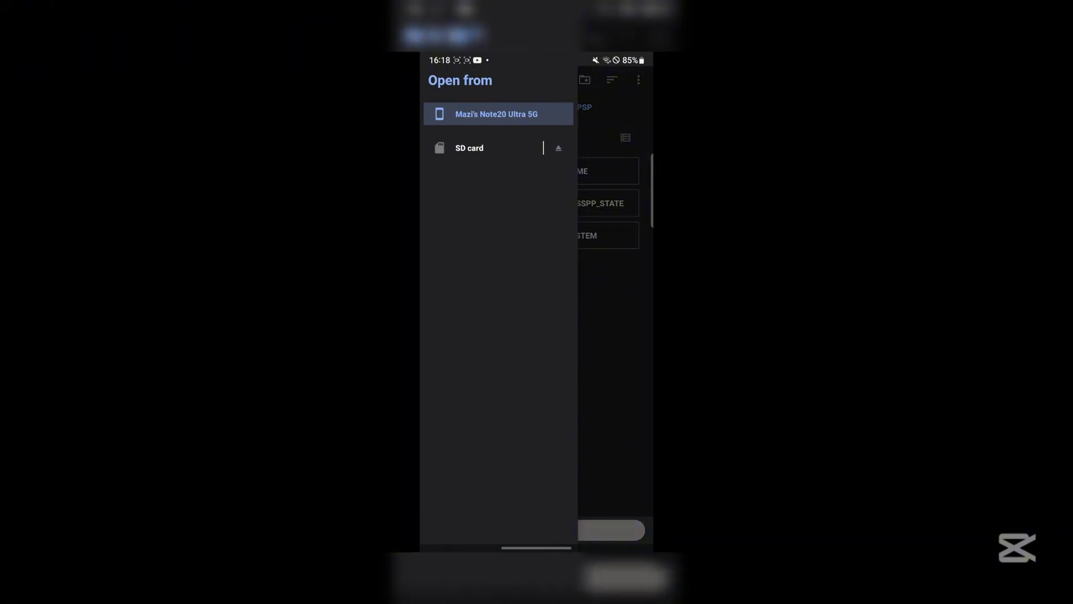
key("Escape")
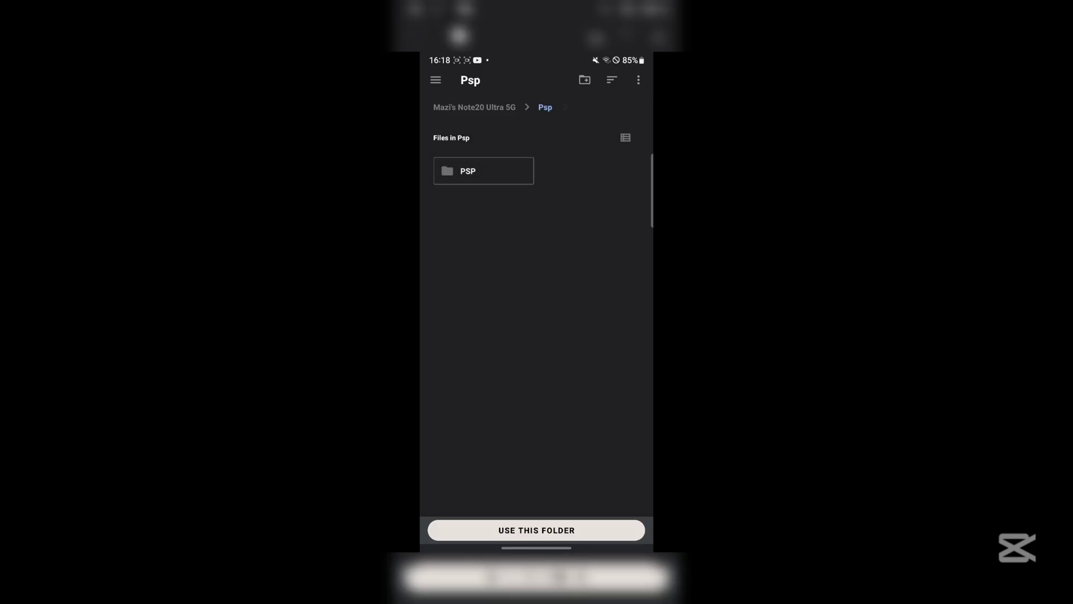
key("Escape")
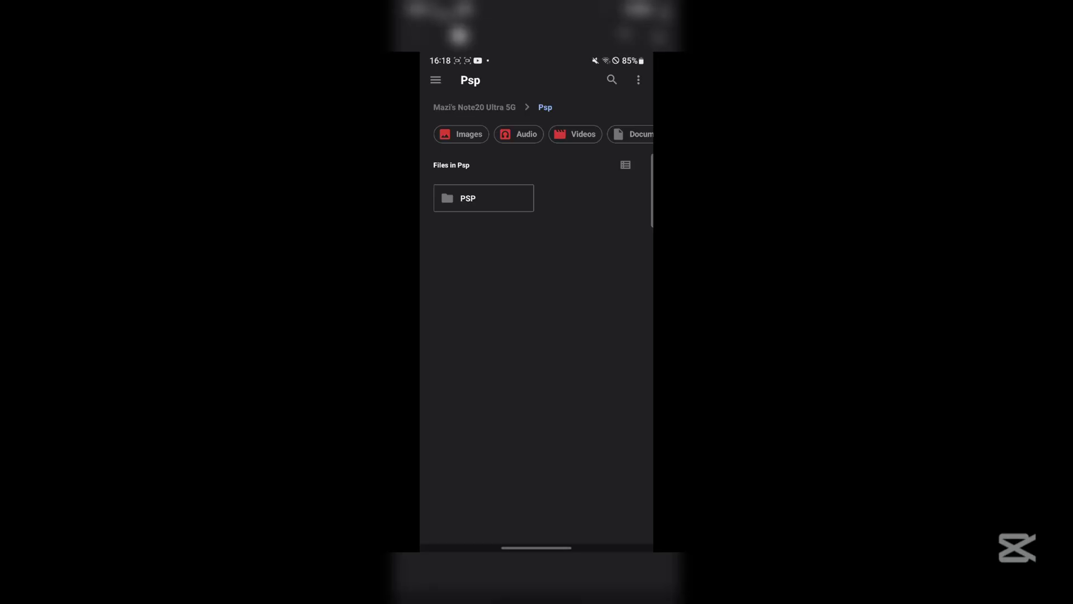
left_click(474, 107)
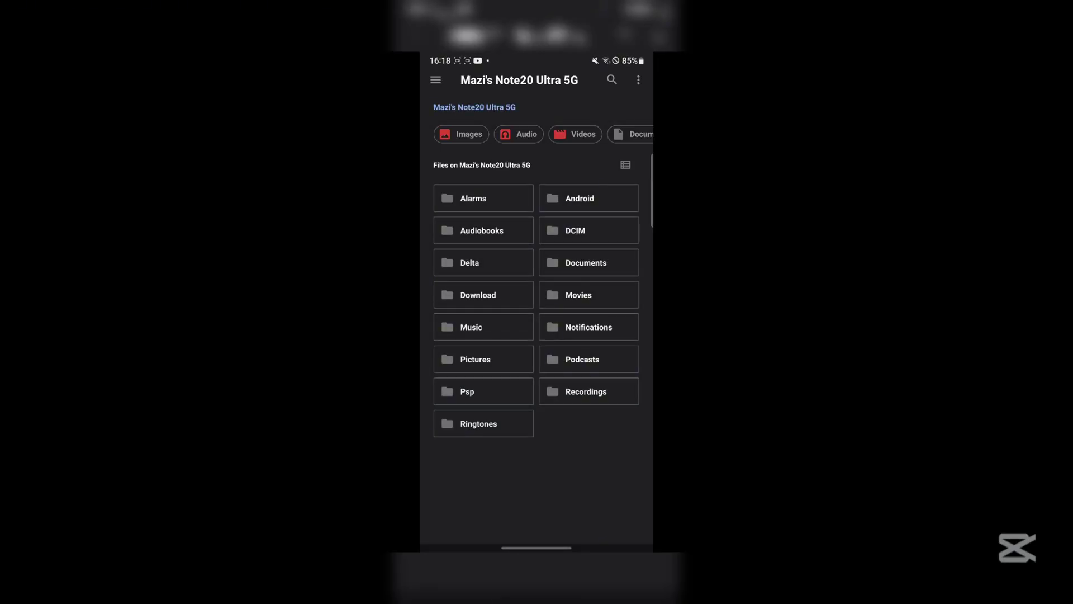
left_click(478, 294)
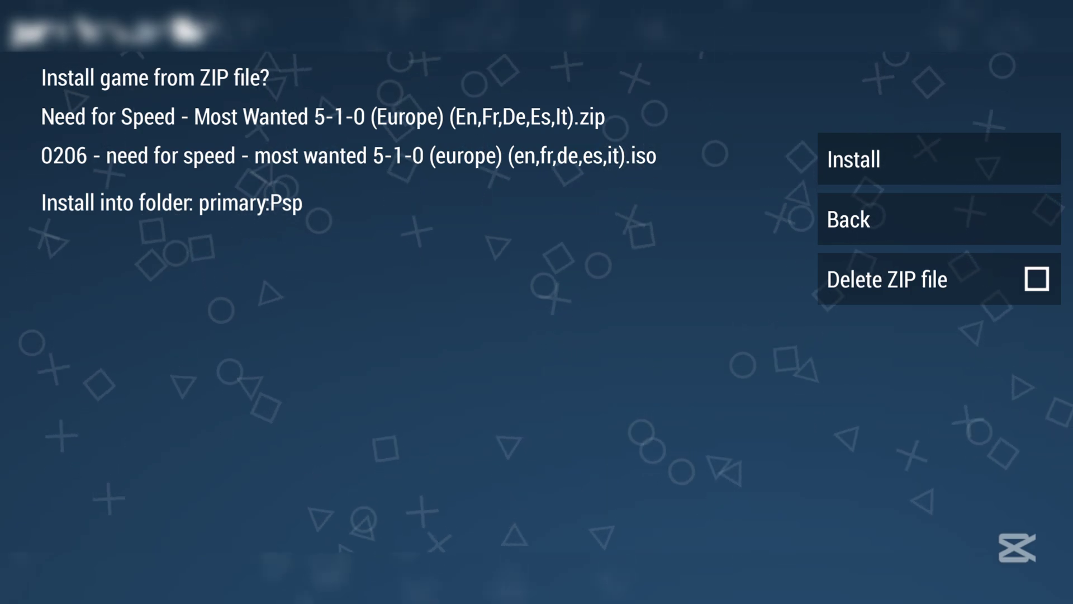
Install the Need for Speed - Most Wanted ZIP into primary:Psp, then return to the main menu
left_click(940, 159)
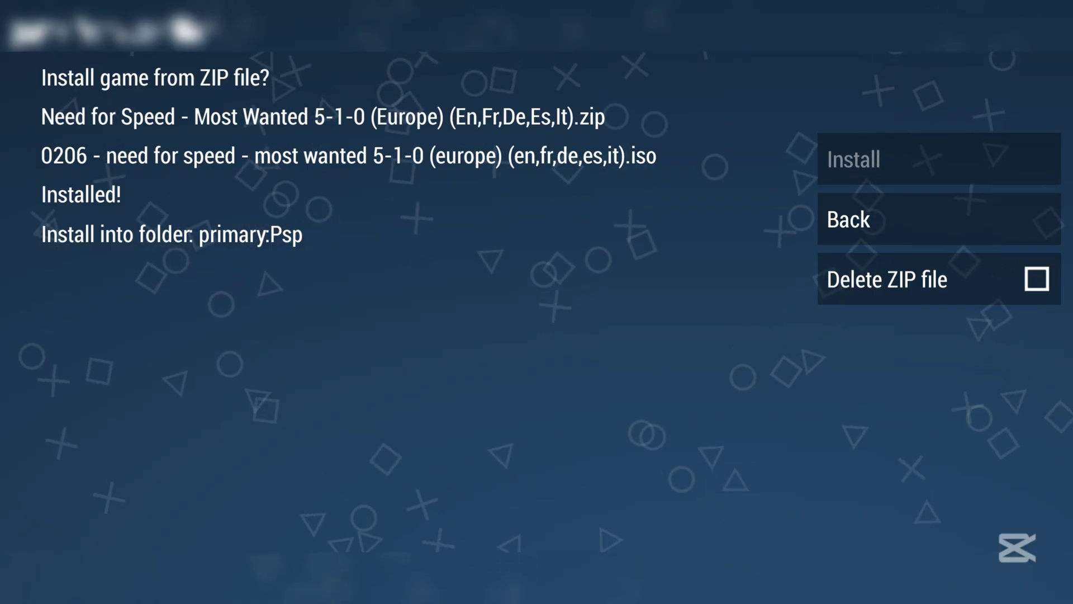
key("Escape")
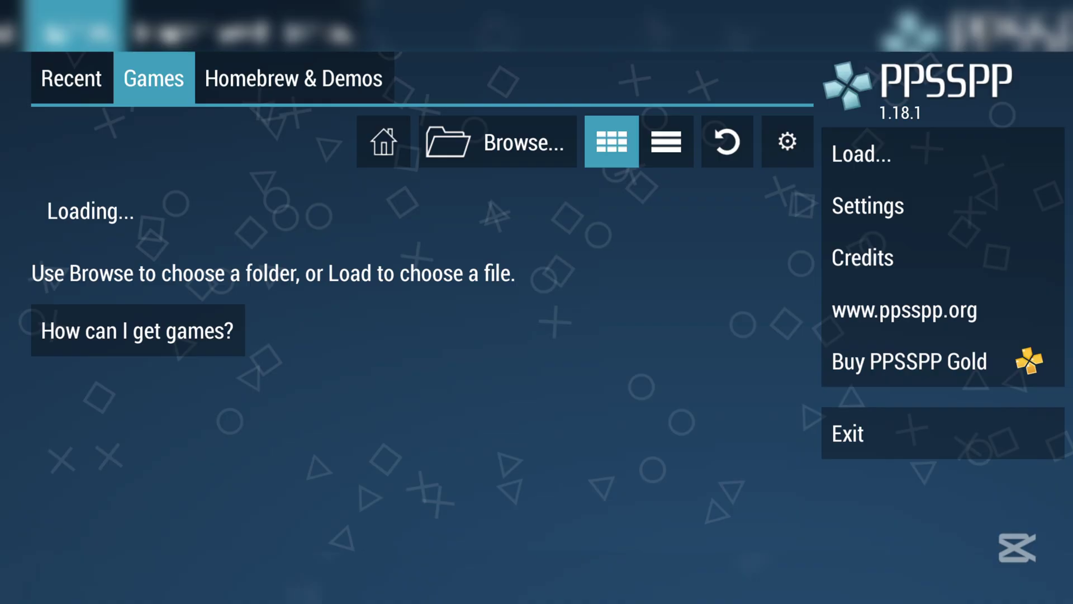
On the Games tab, browse storage for the game folder and launch Need for Speed Most Wanted 5-1-0
left_click(294, 78)
left_click(71, 78)
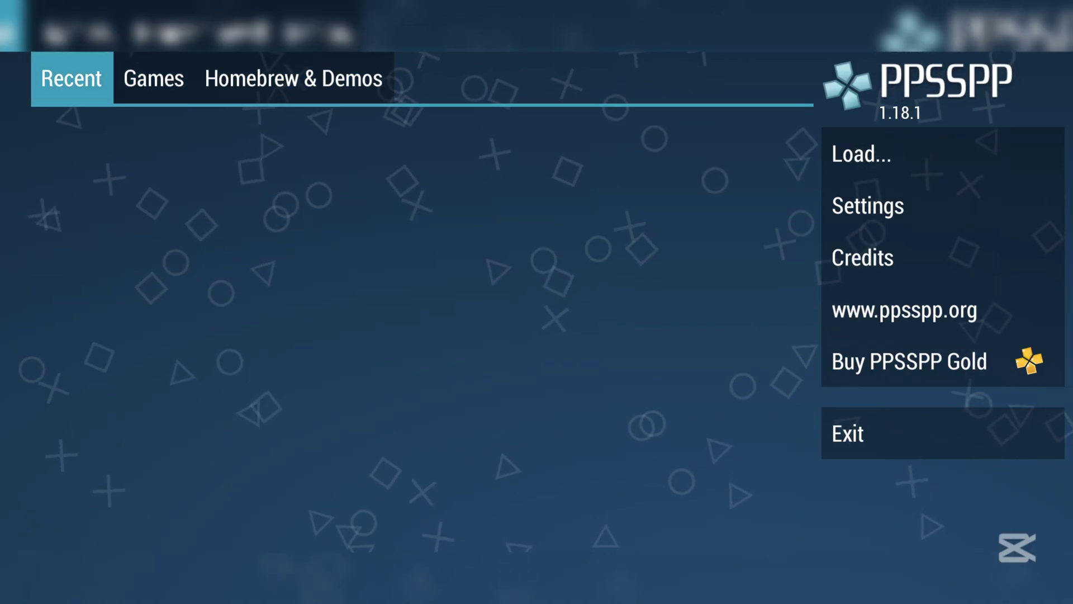
left_click(154, 78)
left_click(524, 139)
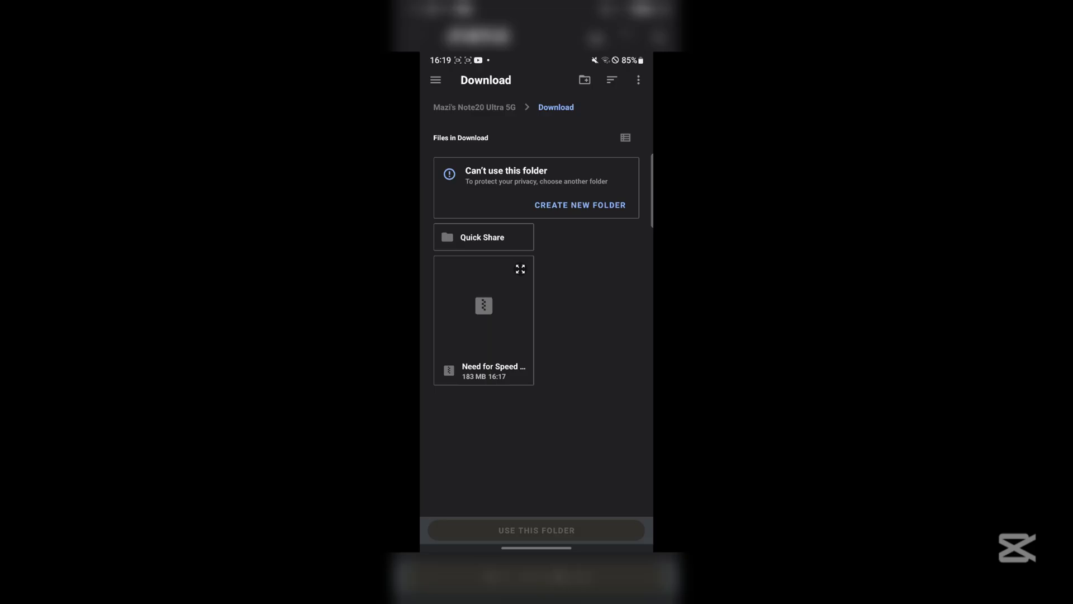
left_click(474, 107)
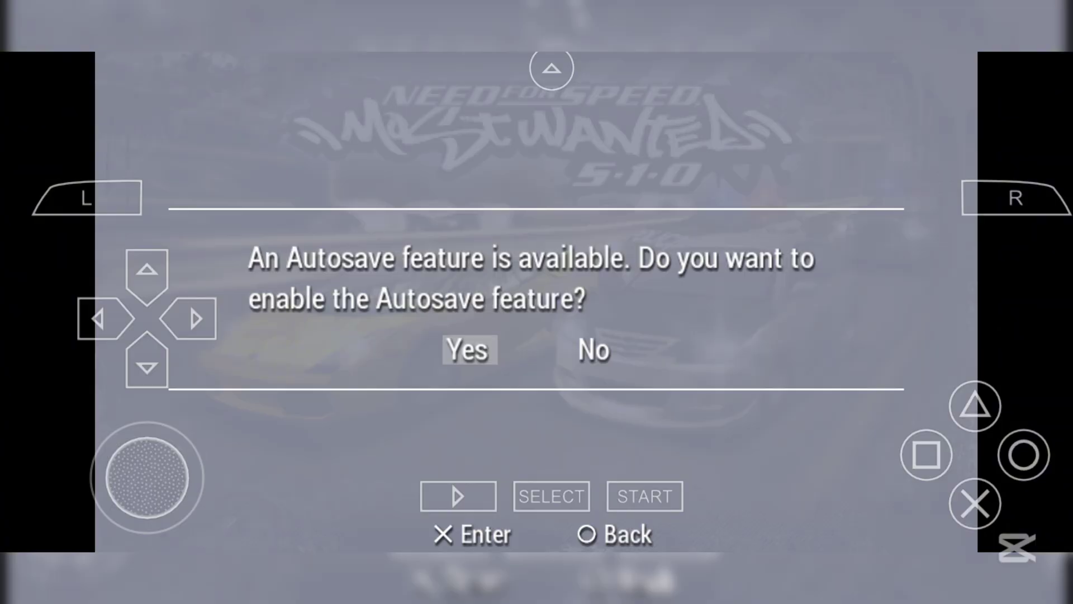
Enable Autosave, pass the title screen and confirm the player profile with Done
key("Return")
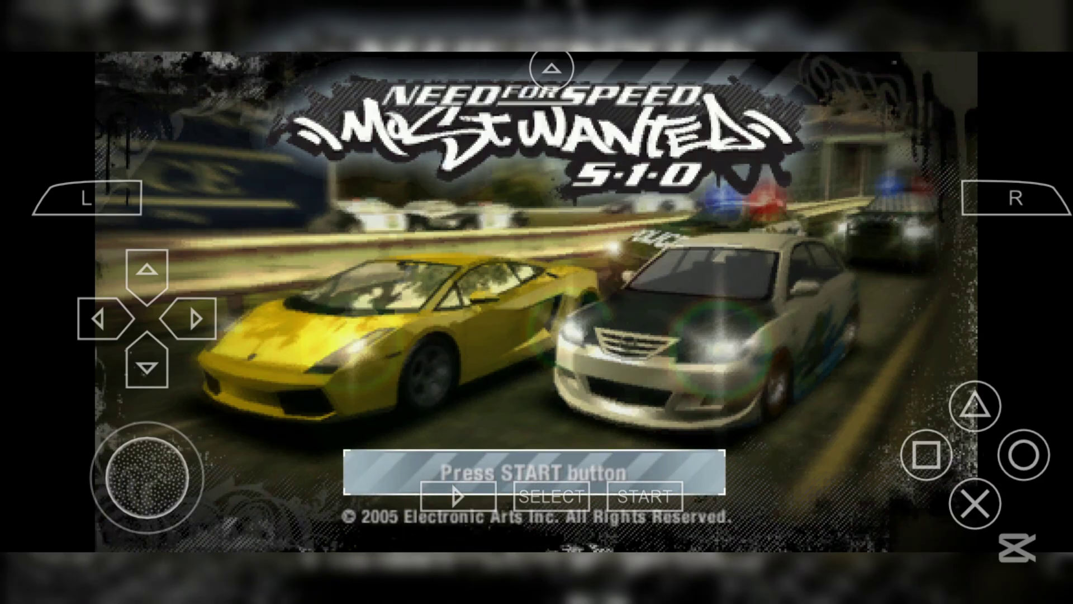
left_click(976, 503)
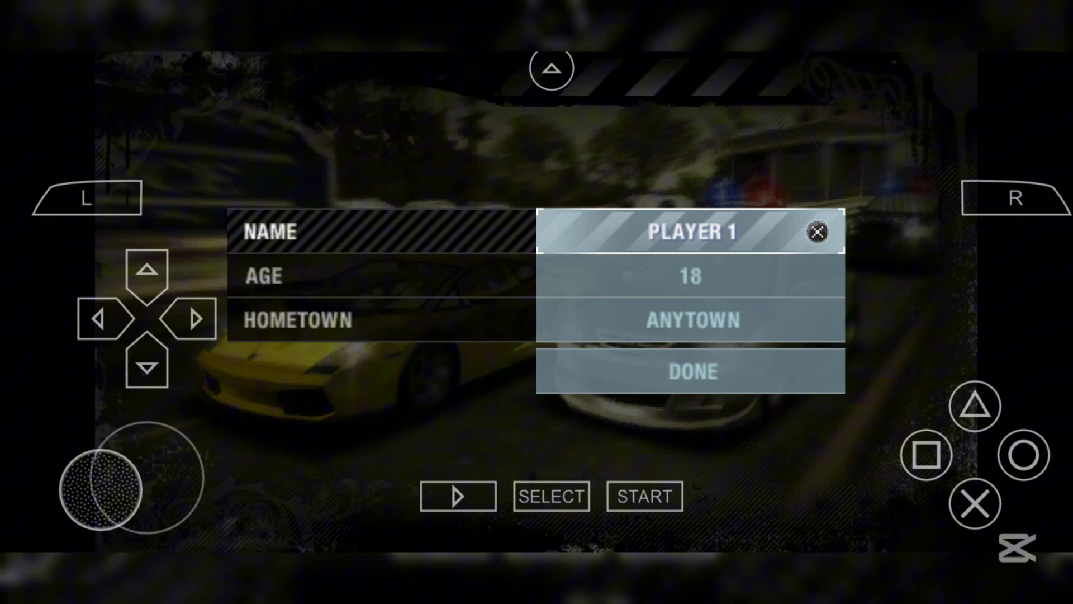
left_click(147, 367)
left_click(147, 367)
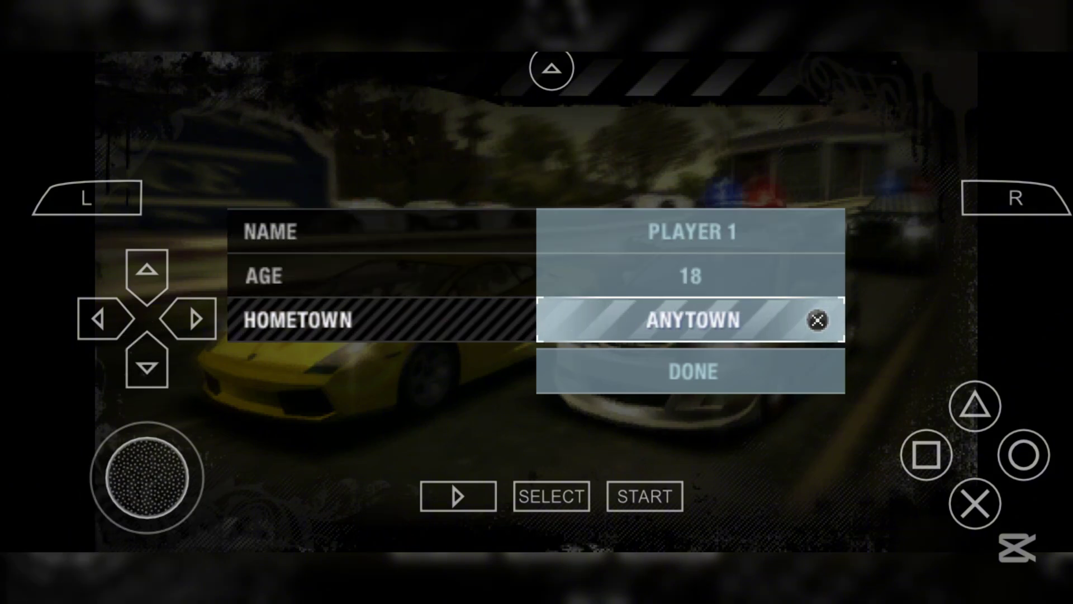
left_click(146, 367)
left_click(146, 367)
left_click(146, 367)
Compare the starter cars (Cobalt SS, Mazda3) and buy the VW Golf GTI
left_click(146, 367)
left_click(976, 504)
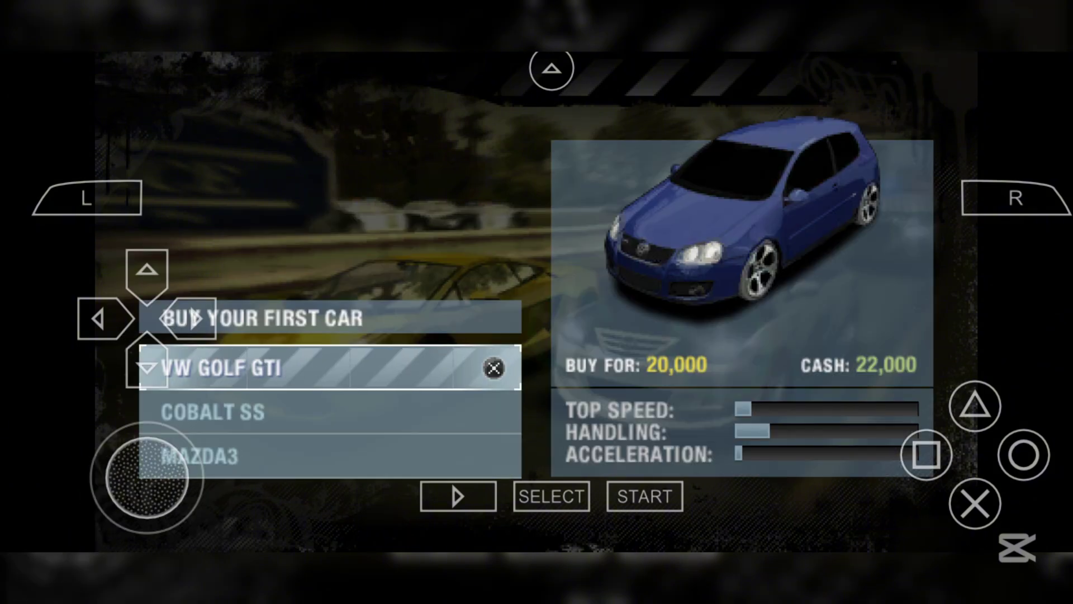
left_click(146, 367)
left_click(147, 367)
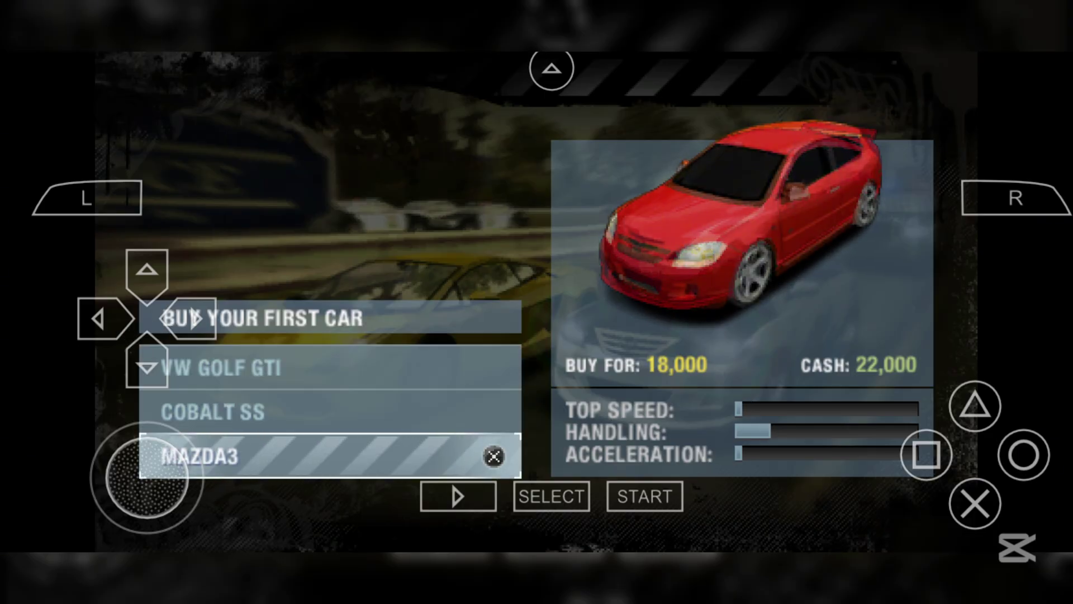
left_click(146, 367)
left_click(147, 368)
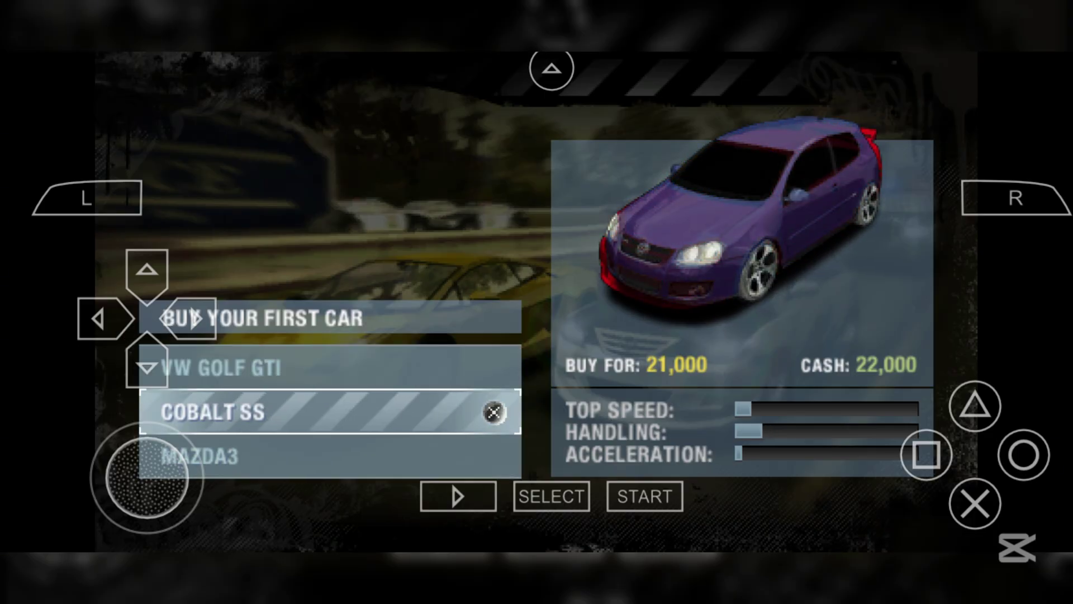
left_click(146, 368)
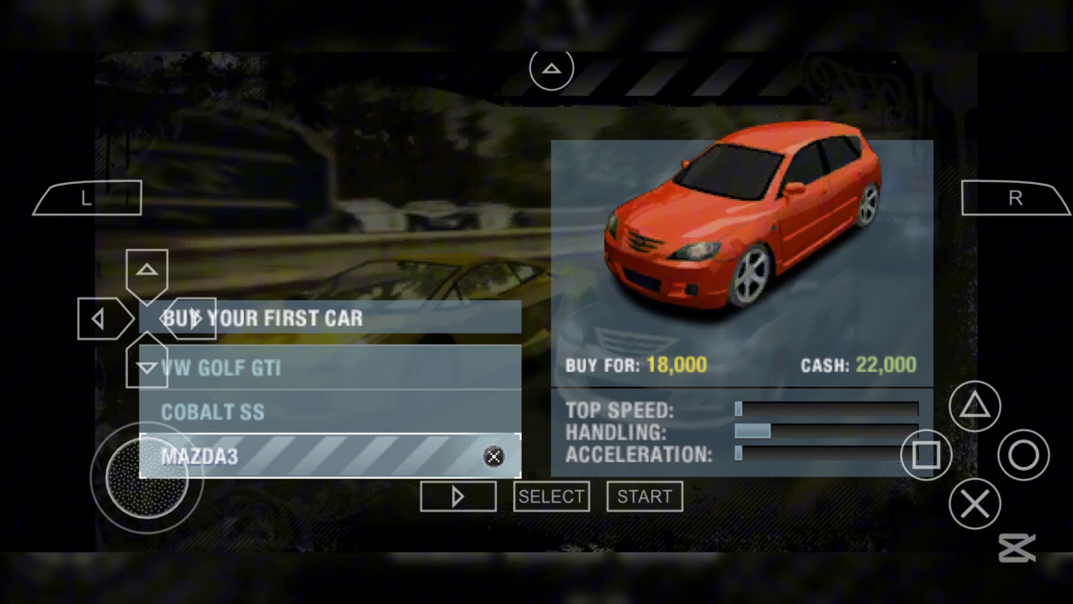
left_click(147, 270)
left_click(147, 270)
left_click(976, 504)
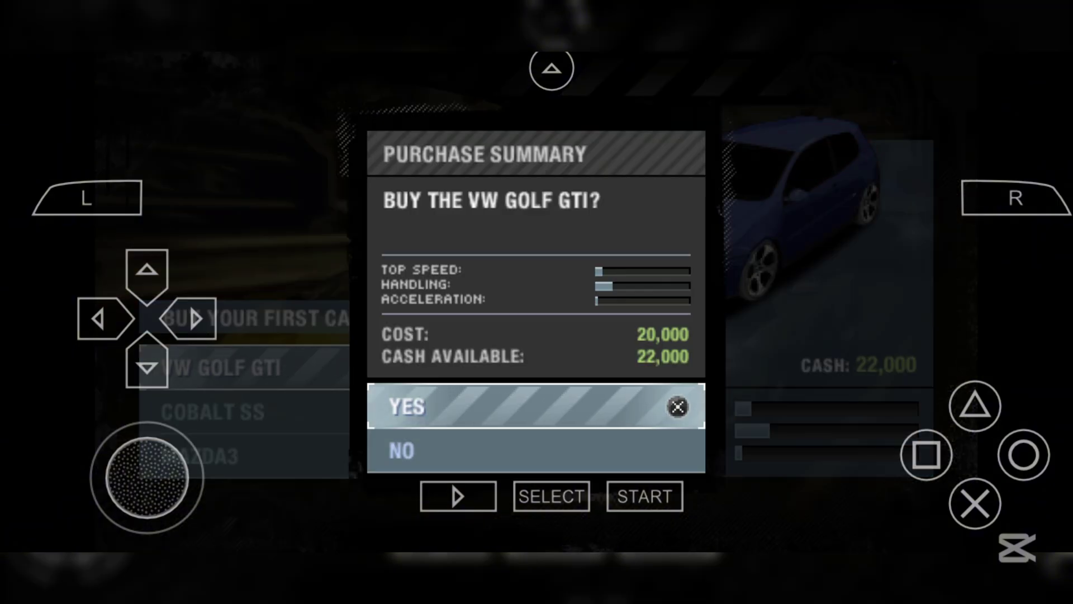
left_click(975, 503)
In Career's Black List, select the 15th rival and start the first circuit race
left_click(975, 503)
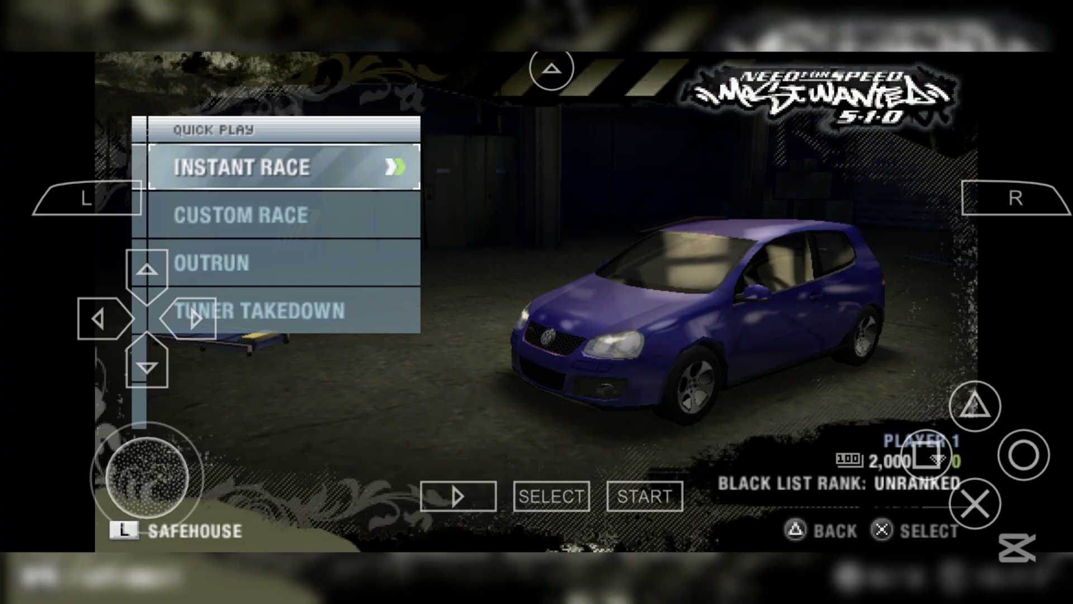
left_click(976, 406)
left_click(147, 367)
left_click(976, 503)
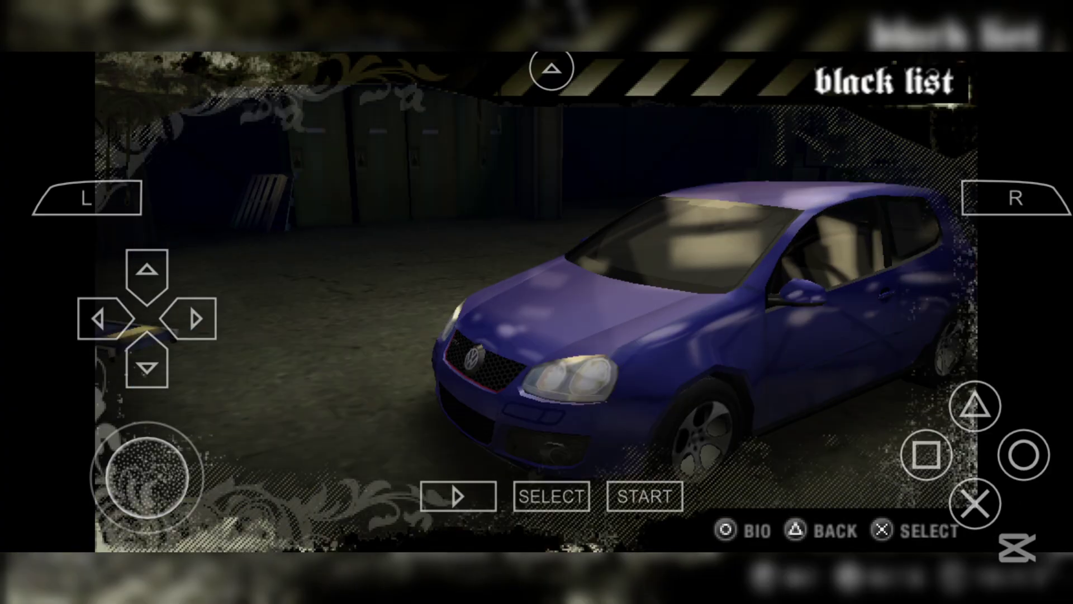
left_click(147, 368)
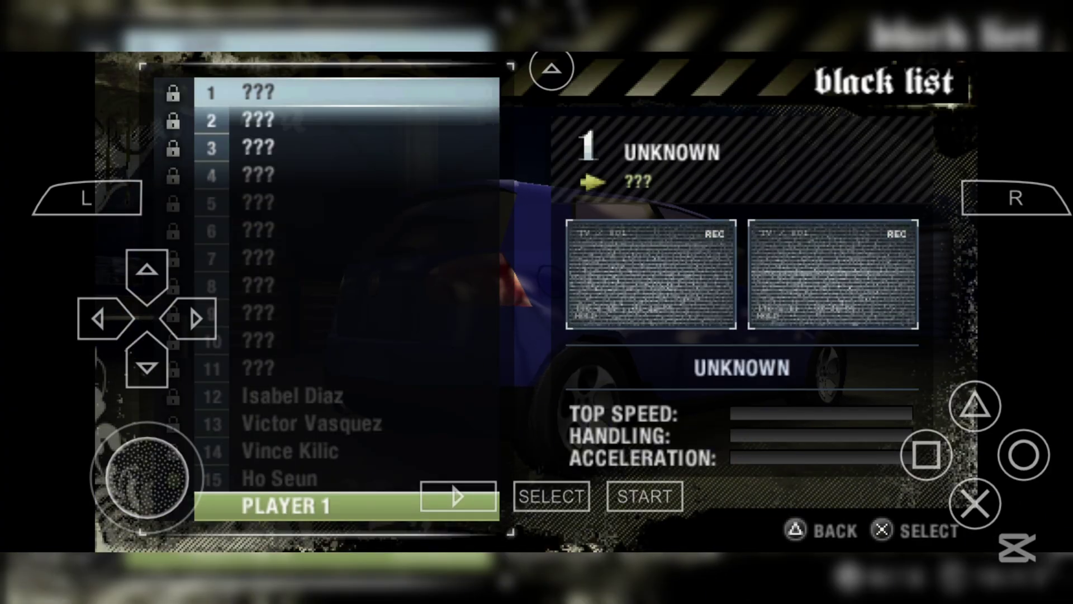
left_click(174, 479)
left_click(976, 503)
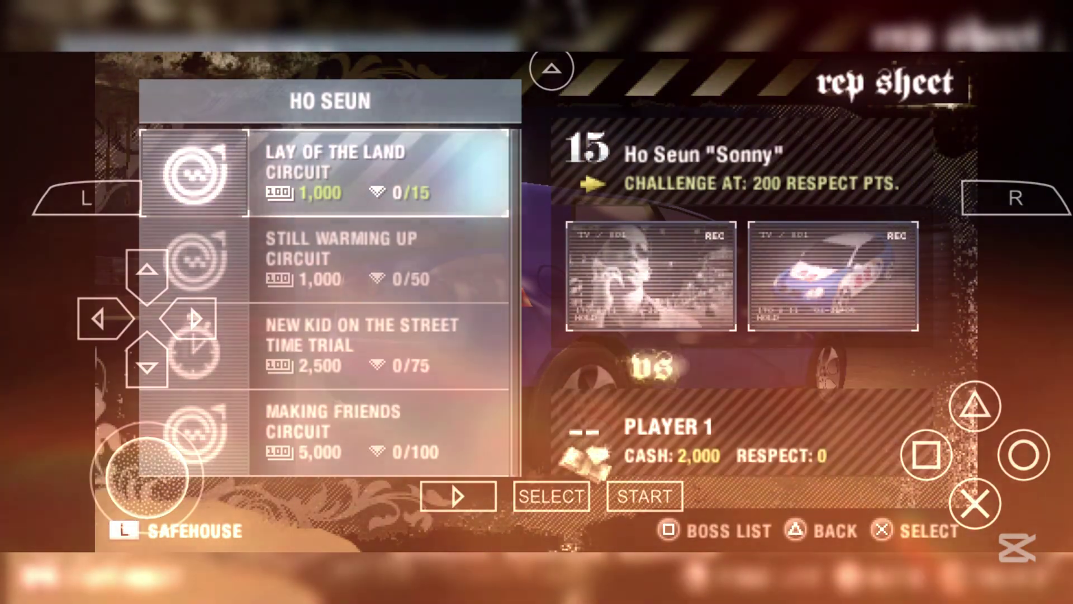
left_click(976, 503)
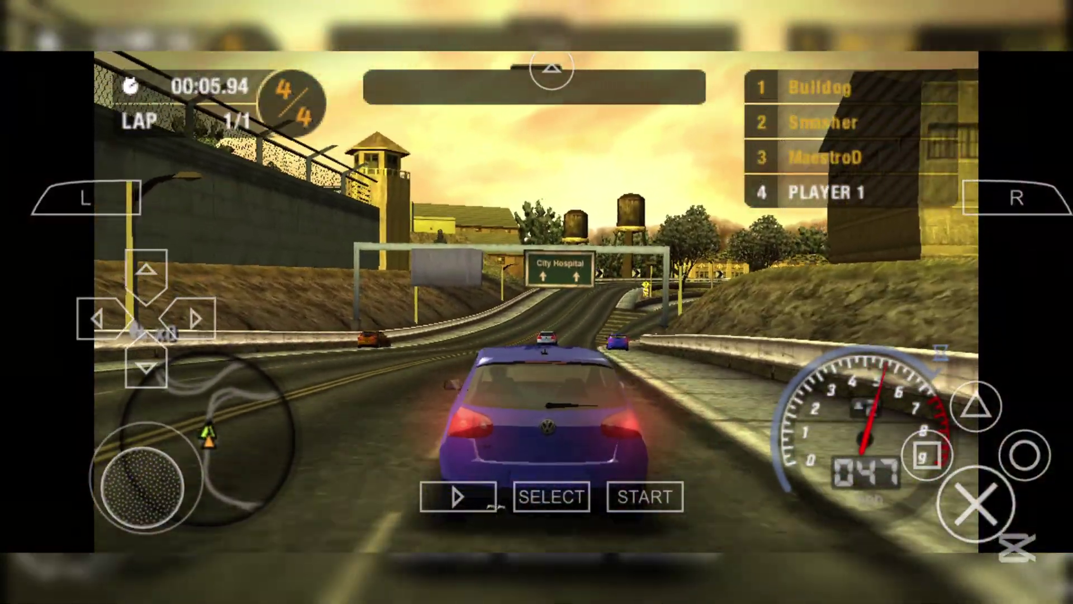
Steer the VW Golf GTI with the on-screen analog stick until it finishes first
mouse_move(146, 476)
left_mouse_down()
mouse_move(95, 426)
mouse_move(187, 427)
mouse_move(147, 477)
left_mouse_up()
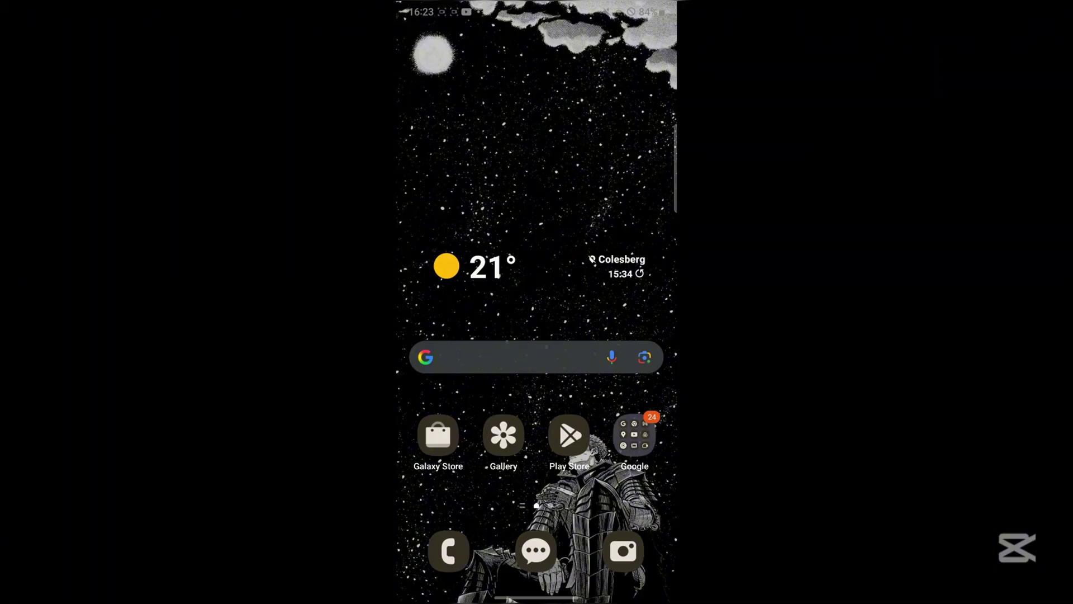
Swipe to the next home-screen page showing Clock, Calendar and Game Launcher
left_click_drag(615, 279, 447, 279)
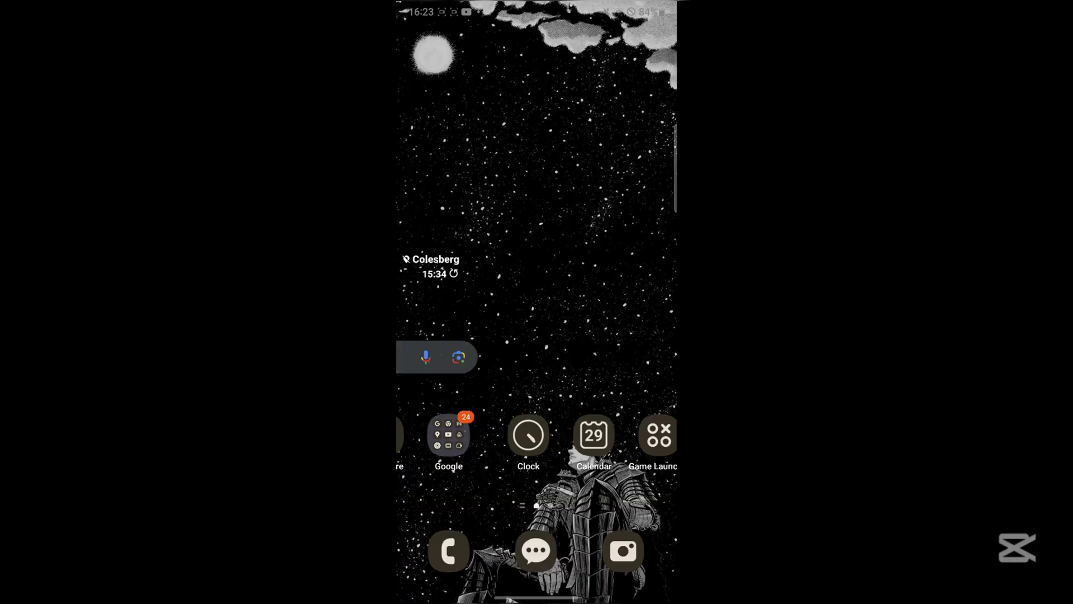